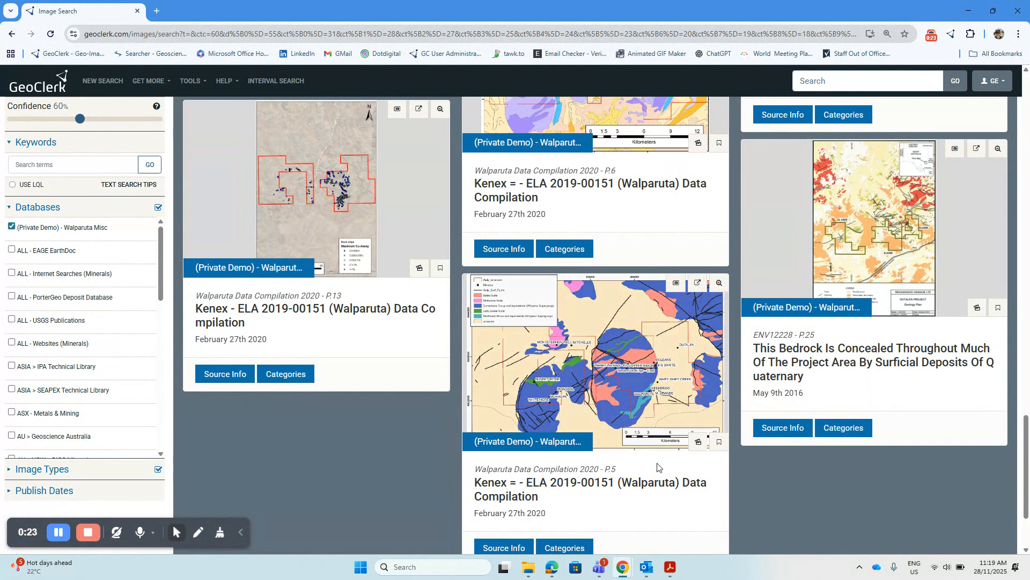
Step: Open the page 5 Walparuta geology map for georeferencing, starting at White Dam, South Australia, and expand the map to full screen
{"action": "mouse_move", "coordinate": [62, 230]}
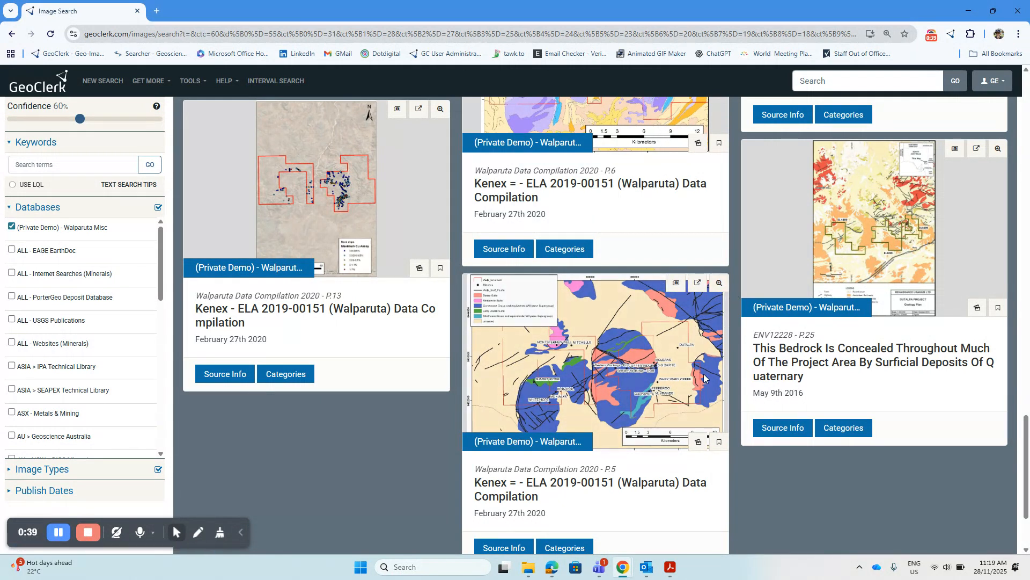
{"action": "left_click", "coordinate": [697, 443]}
{"action": "type", "text": "white dam"}
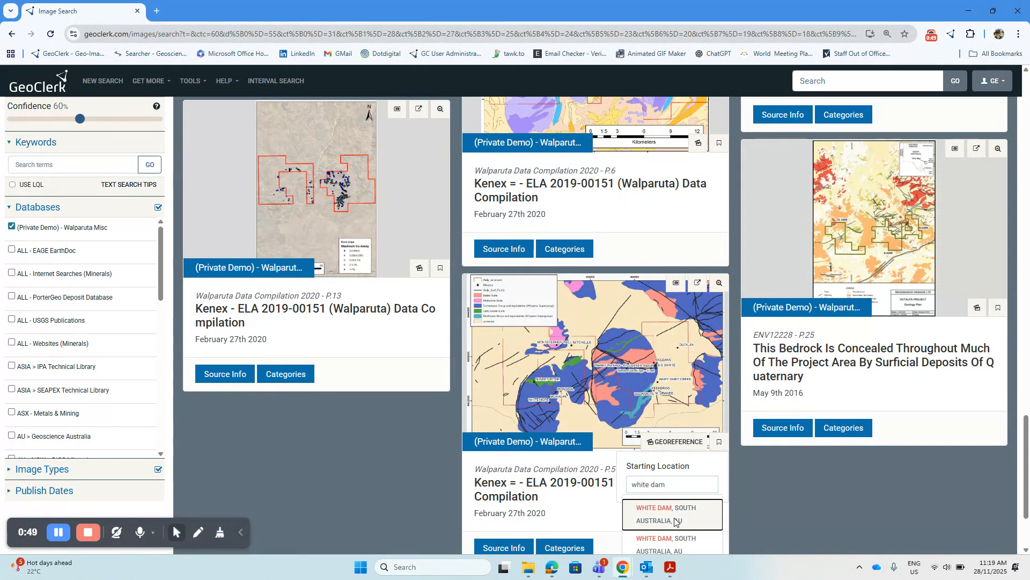
{"action": "left_click", "coordinate": [674, 520]}
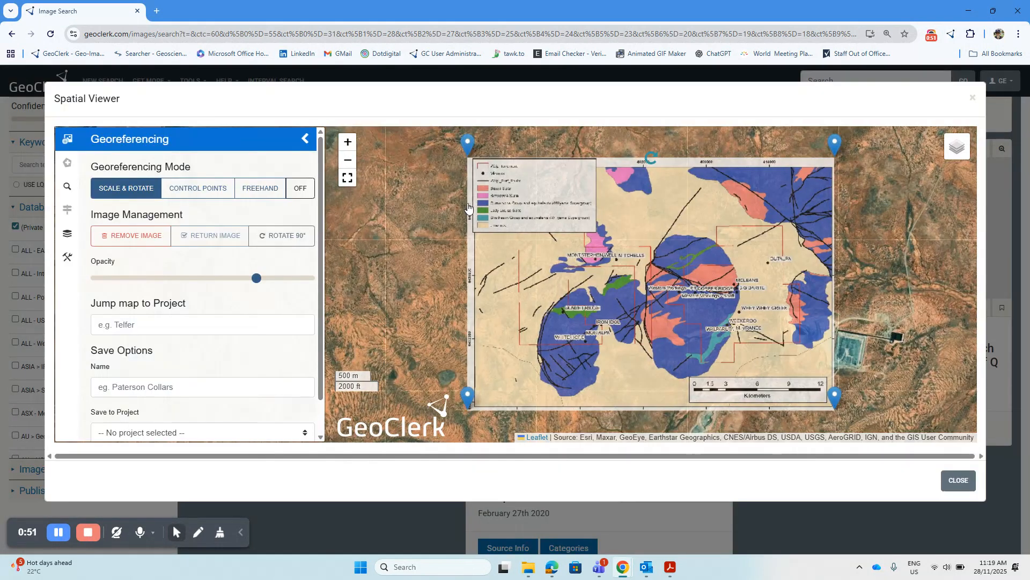
{"action": "left_click", "coordinate": [347, 177]}
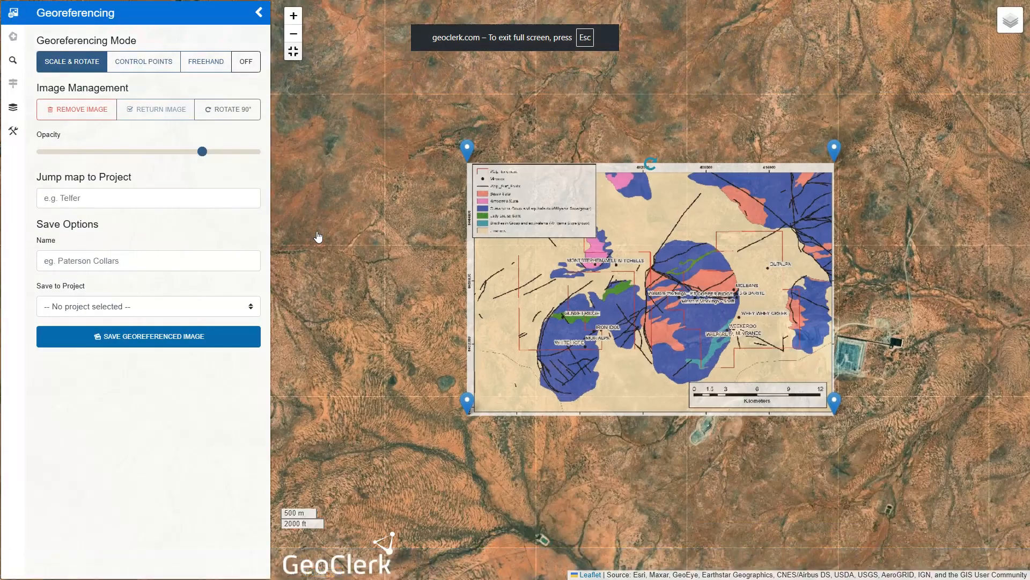
Step: Switch georeferencing to control points and place the first point inside the legend, level with the 6444000 northing label
{"action": "scroll", "coordinate": [403, 198], "scroll_direction": "up", "scroll_amount": 1}
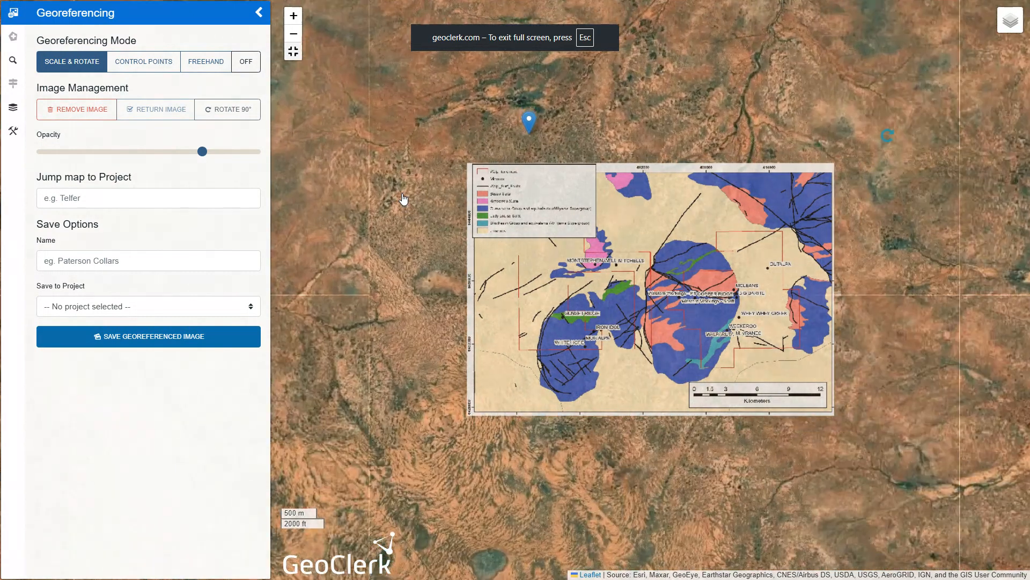
{"action": "left_click_drag", "start_coordinate": [438, 234], "coordinate": [357, 167]}
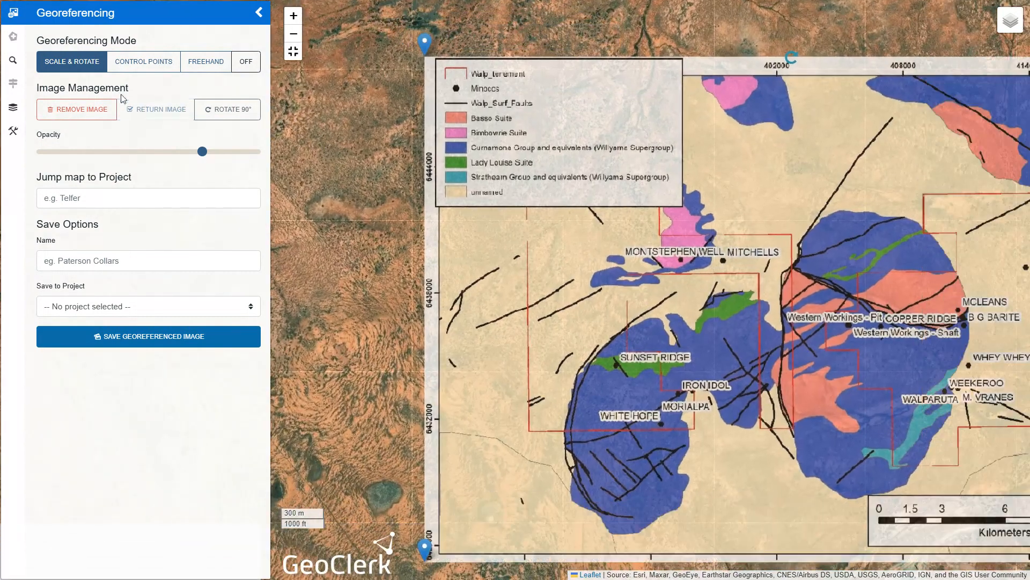
{"action": "left_click", "coordinate": [144, 61]}
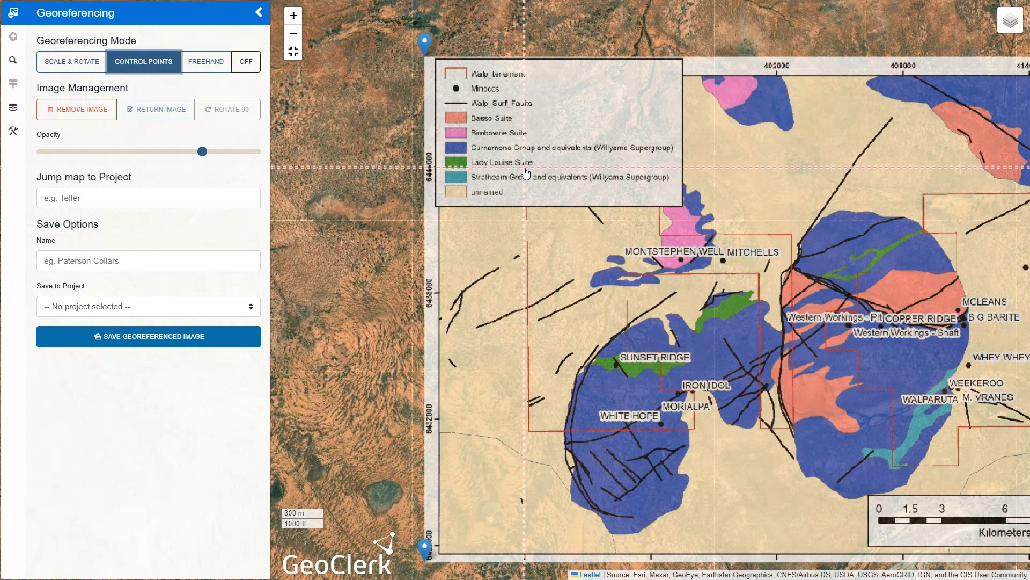
{"action": "left_click", "coordinate": [526, 173]}
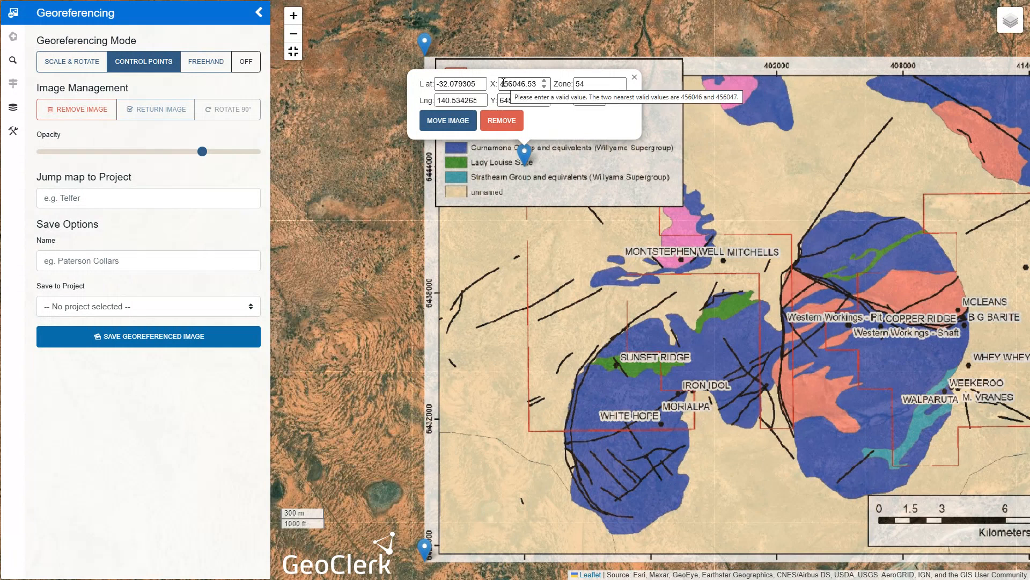
Step: Set the first control point's coordinates to X 390000 and Y 6444000 and move the image to it
{"action": "left_click_drag", "start_coordinate": [504, 84], "coordinate": [535, 86]}
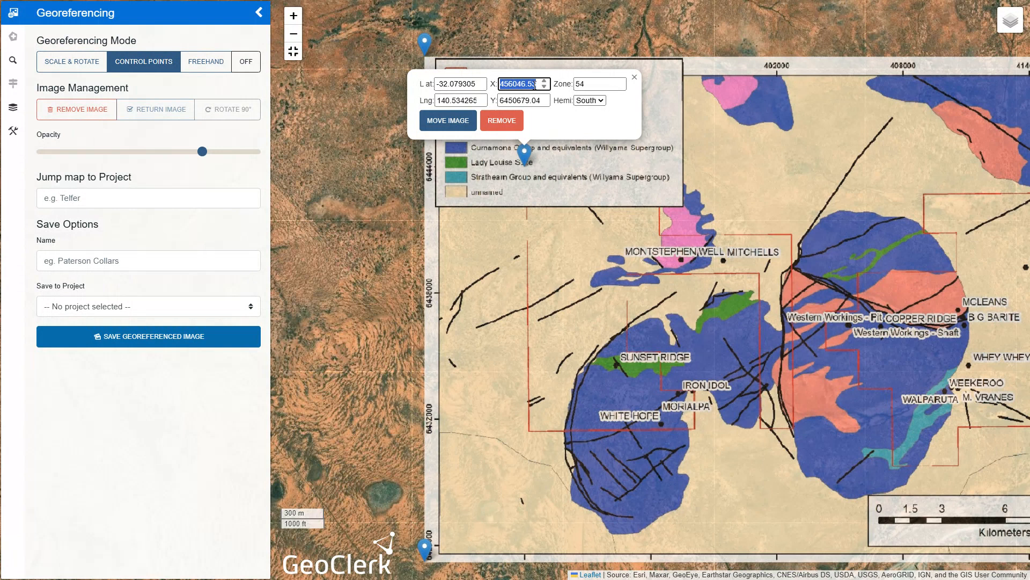
{"action": "type", "text": "390000"}
{"action": "left_click_drag", "start_coordinate": [508, 98], "coordinate": [541, 100]}
{"action": "type", "text": "44"}
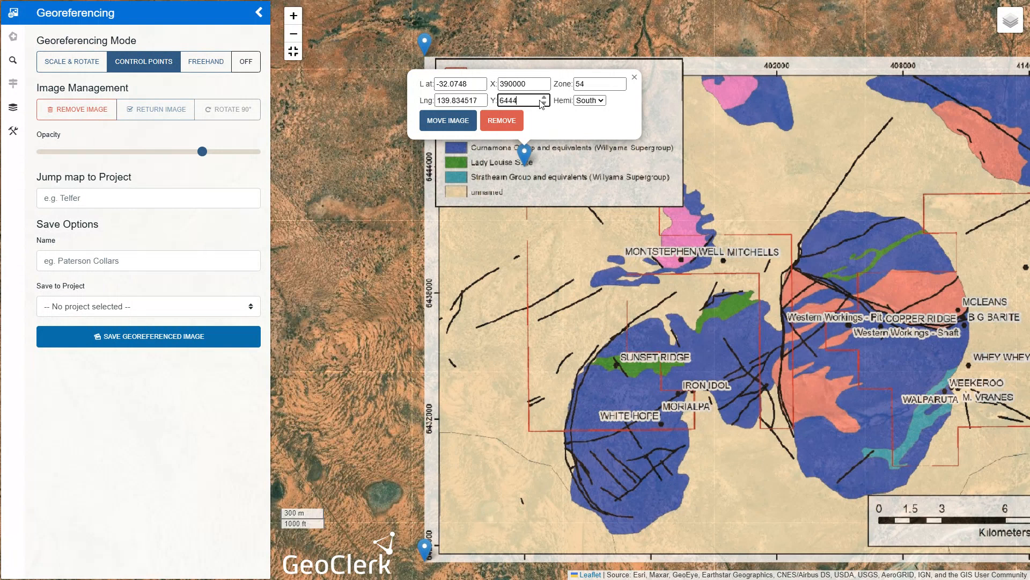
{"action": "type", "text": "000"}
{"action": "left_click", "coordinate": [455, 121]}
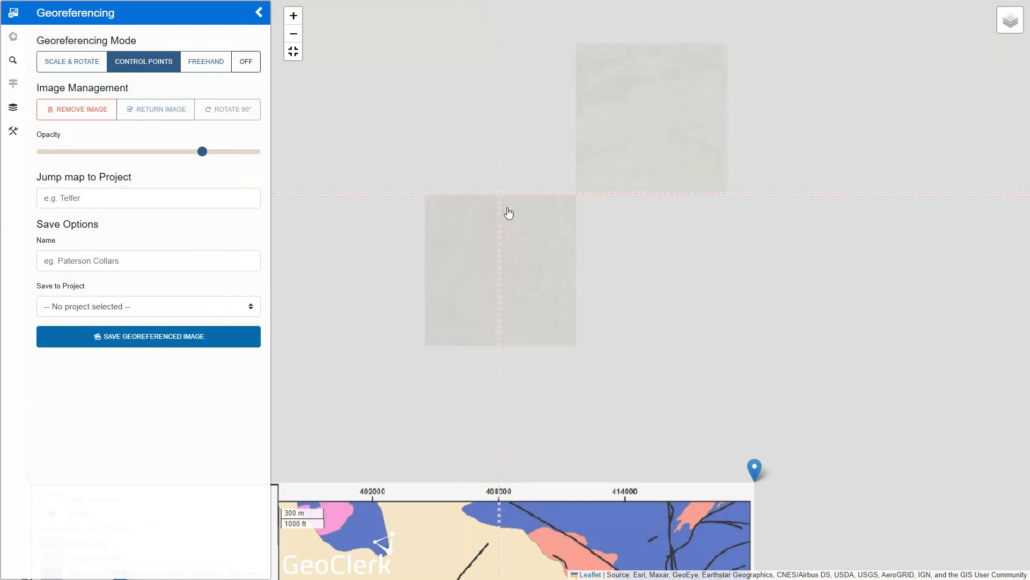
Step: Place a second control point where the 414000 easting meets the 6432000 northing, below the Whey Whey Creek label
{"action": "left_click_drag", "start_coordinate": [621, 361], "coordinate": [751, 5]}
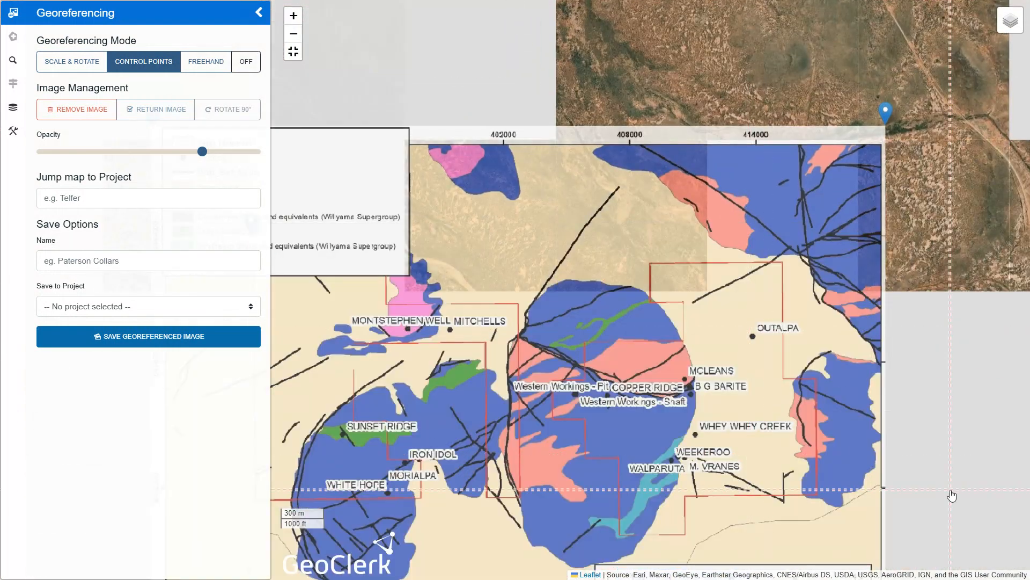
{"action": "left_click_drag", "start_coordinate": [938, 327], "coordinate": [850, 101]}
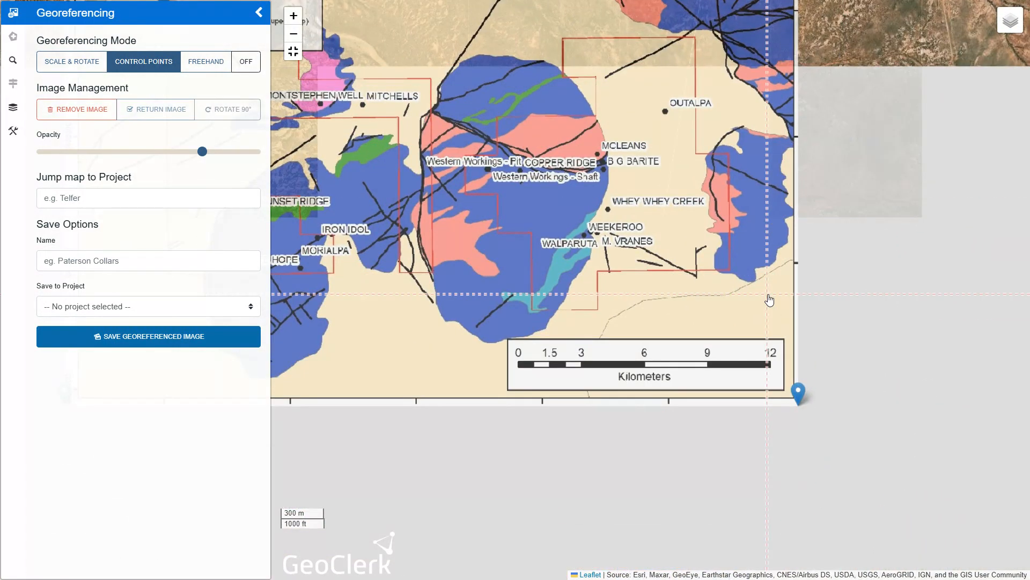
{"action": "left_click_drag", "start_coordinate": [837, 185], "coordinate": [918, 322]}
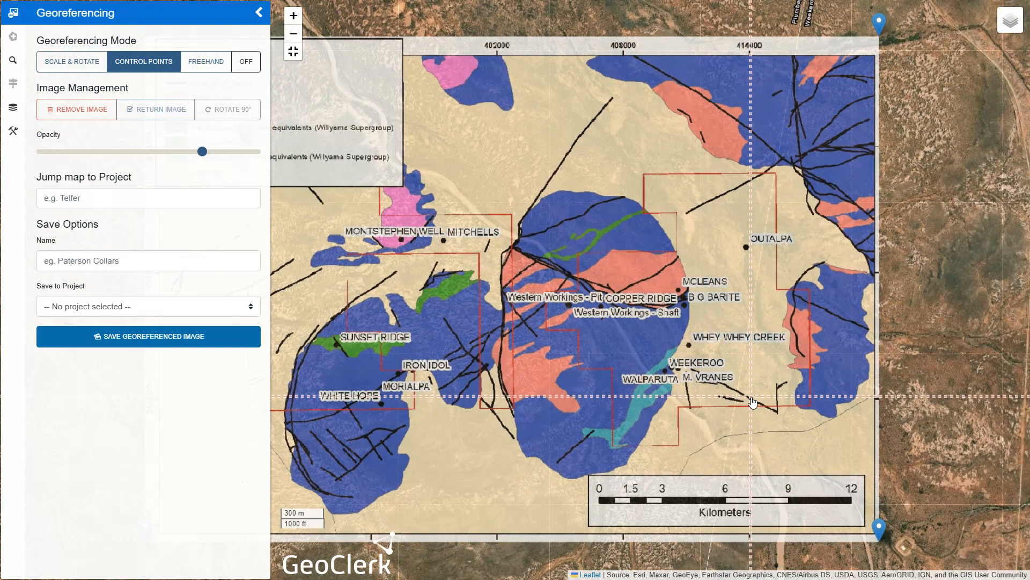
{"action": "left_click", "coordinate": [750, 399]}
Step: Set the second control point's coordinates to X 414000 and Y 6432000 and move the image to fit
{"action": "left_click_drag", "start_coordinate": [726, 316], "coordinate": [766, 315]}
{"action": "type", "text": "414000"}
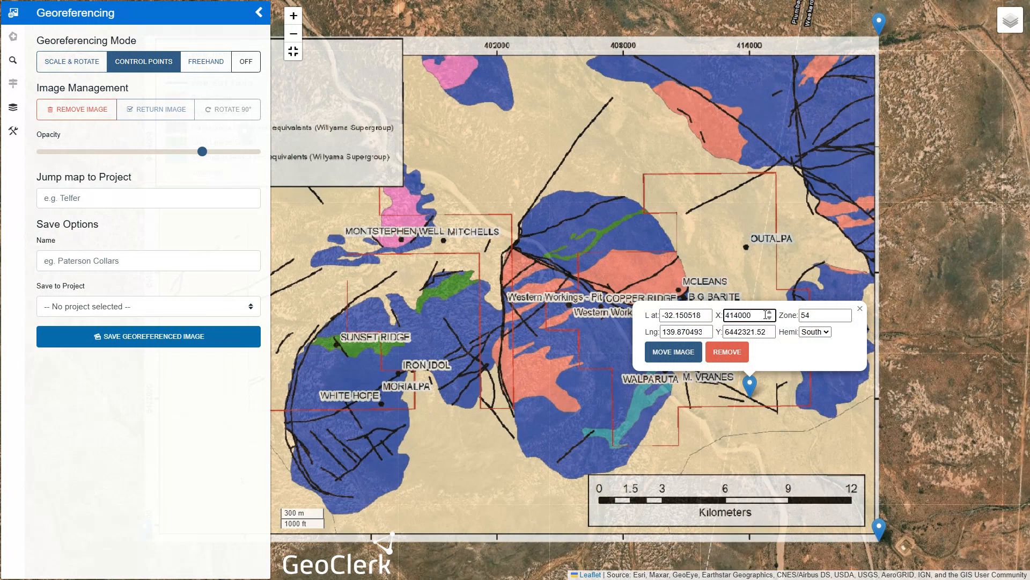
{"action": "left_click_drag", "start_coordinate": [636, 548], "coordinate": [674, 496]}
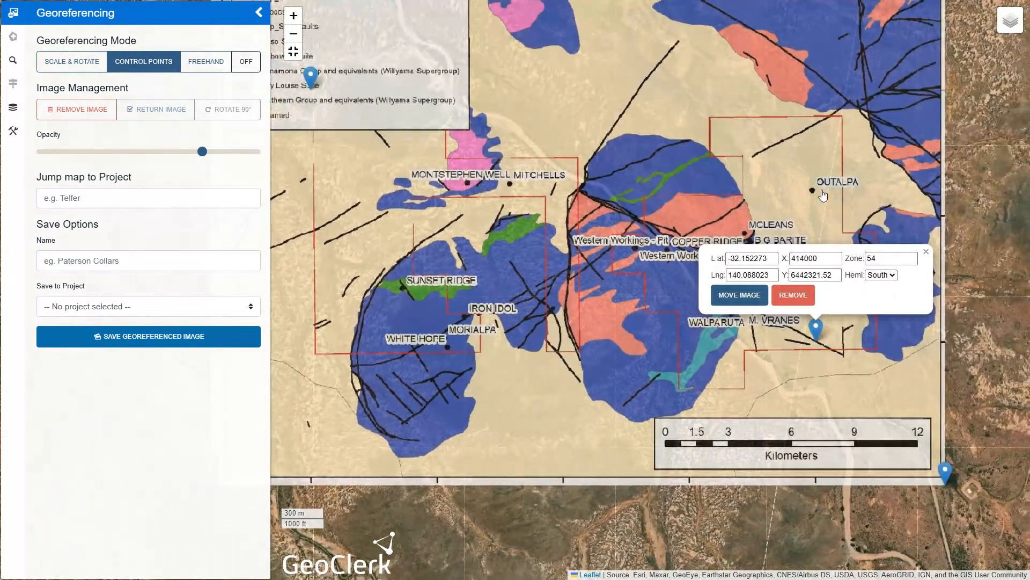
{"action": "left_click_drag", "start_coordinate": [801, 275], "coordinate": [834, 280]}
{"action": "type", "text": "32000"}
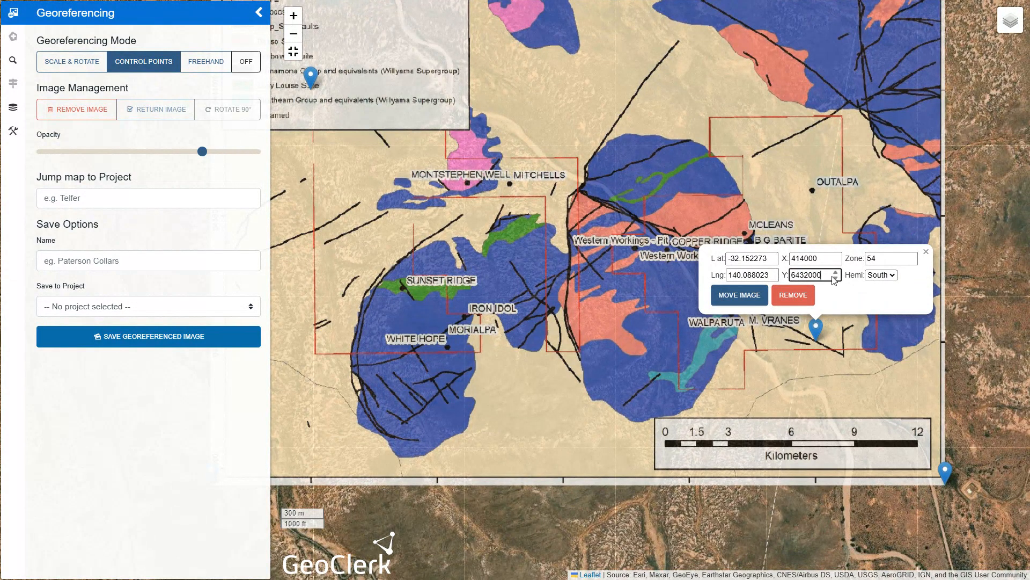
{"action": "left_click", "coordinate": [740, 294]}
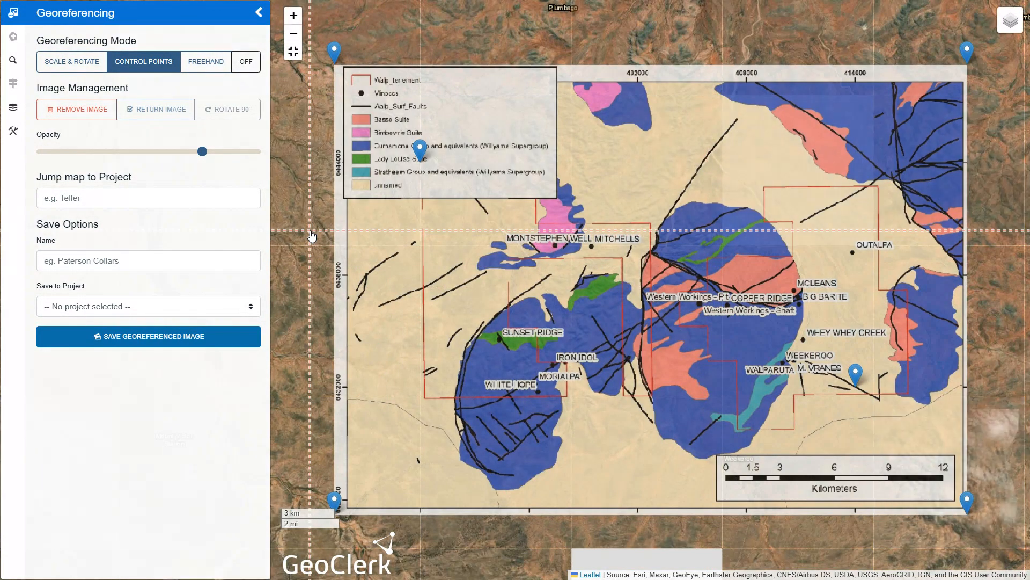
Step: Name the georeferenced image Walparuta Geology in the save options
{"action": "scroll", "coordinate": [311, 235], "scroll_direction": "down", "scroll_amount": 1}
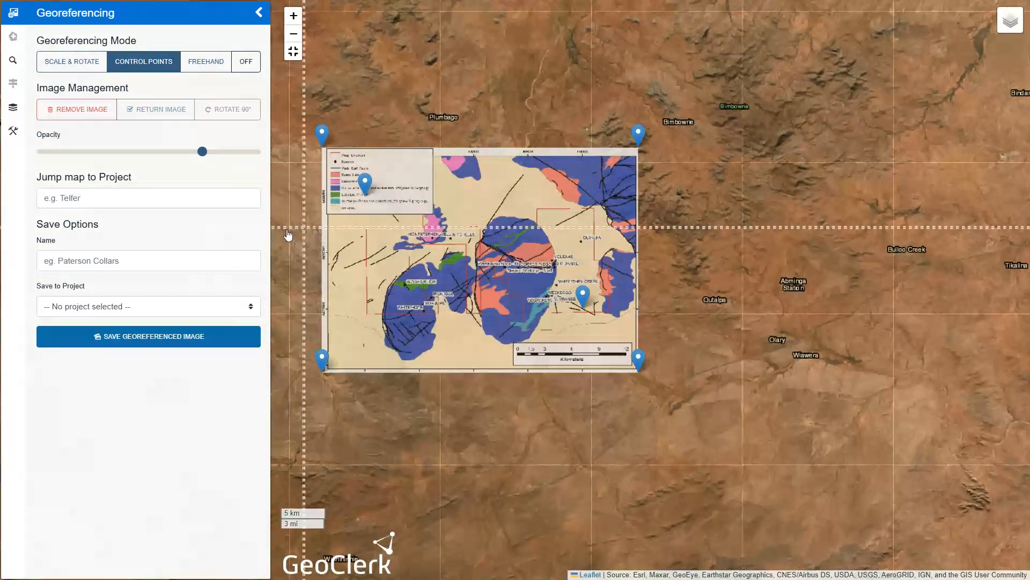
{"action": "left_click", "coordinate": [154, 263]}
{"action": "type", "text": "Walp"}
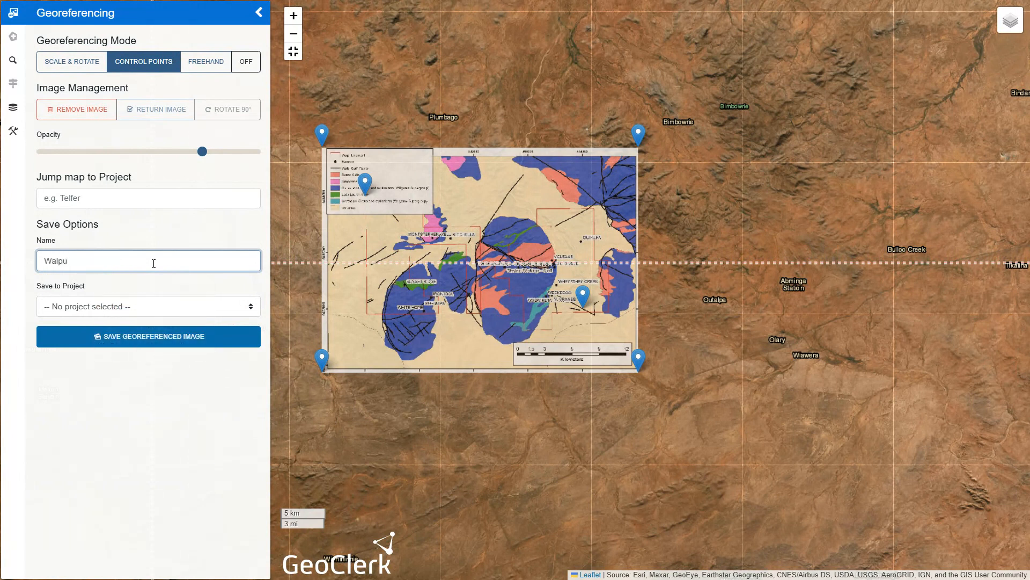
{"action": "type", "text": "aruta Geology"}
Step: Assign the image to a new project named Walparuta and save the georeferenced image
{"action": "left_click", "coordinate": [155, 306]}
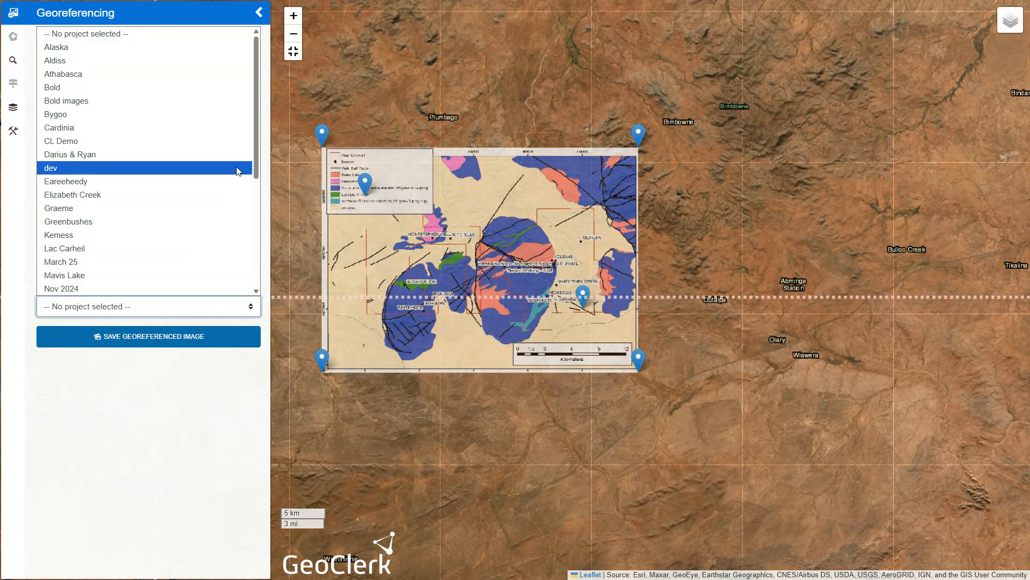
{"action": "left_click_drag", "start_coordinate": [255, 166], "coordinate": [255, 277]}
{"action": "left_click", "coordinate": [154, 290]}
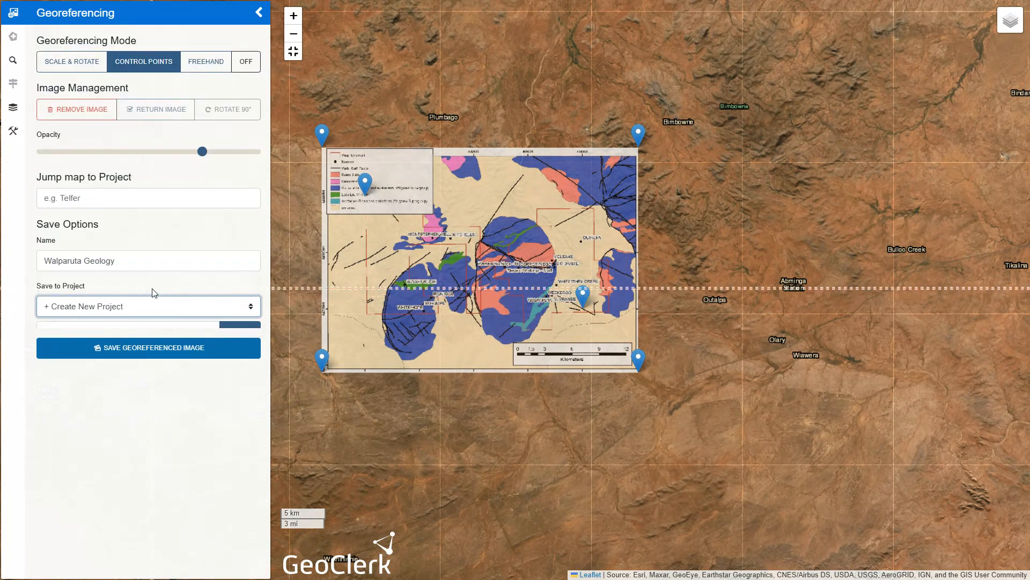
{"action": "type", "text": "Walparuta"}
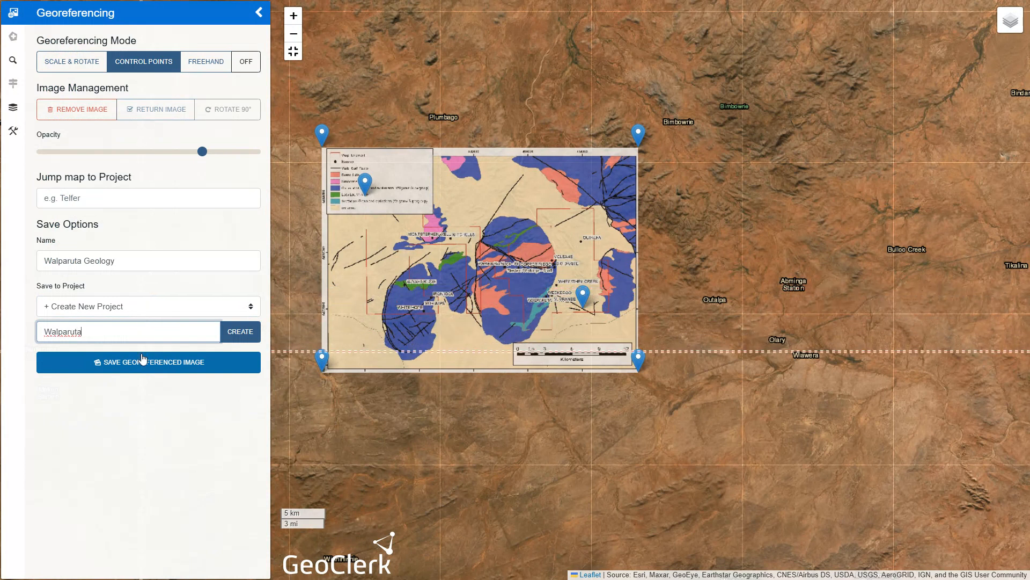
{"action": "left_click", "coordinate": [143, 363]}
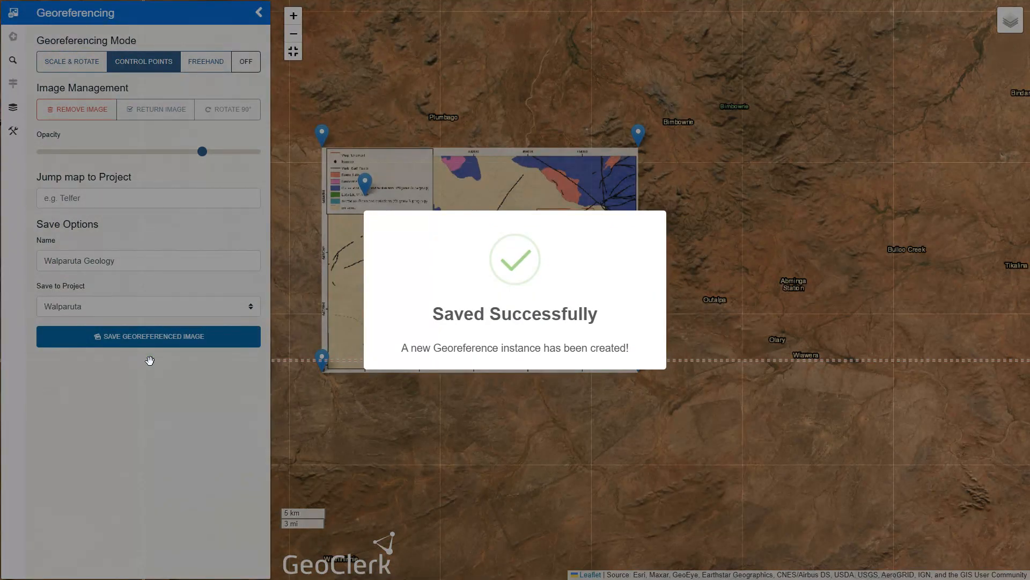
Step: Leave full screen, close the spatial viewer and reload the image search results
{"action": "key", "text": "Escape"}
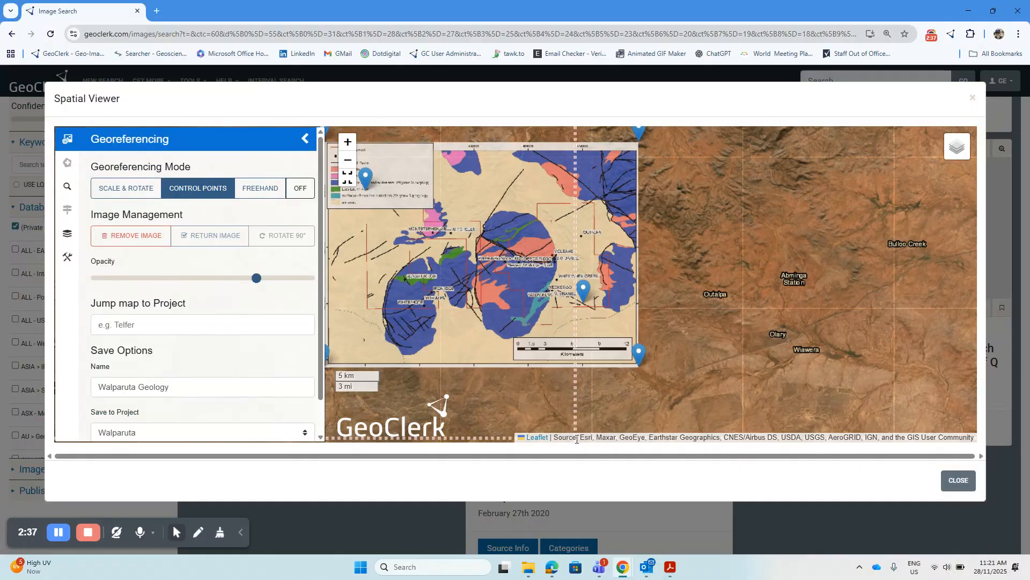
{"action": "left_click", "coordinate": [974, 486]}
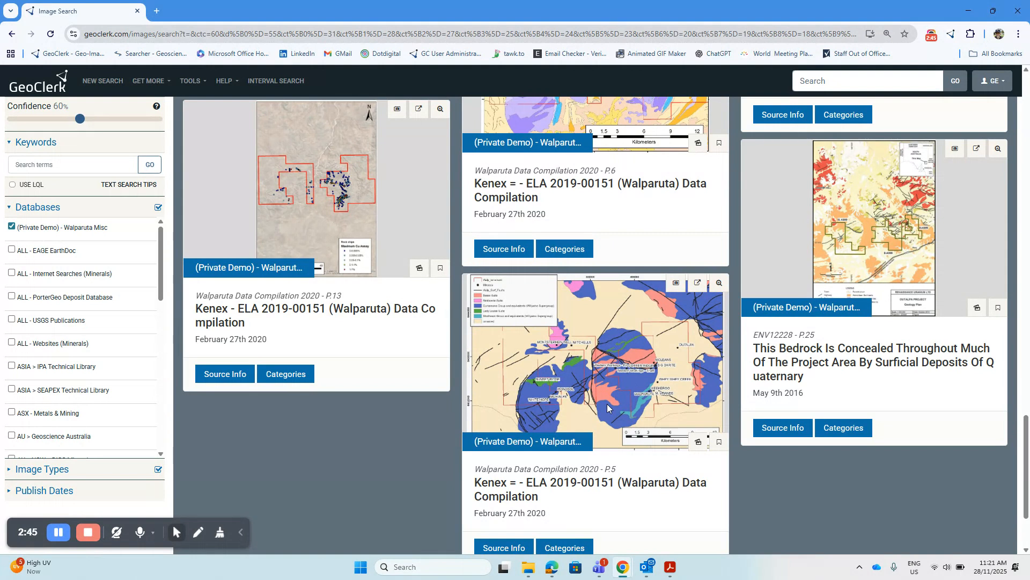
{"action": "key", "text": "F5"}
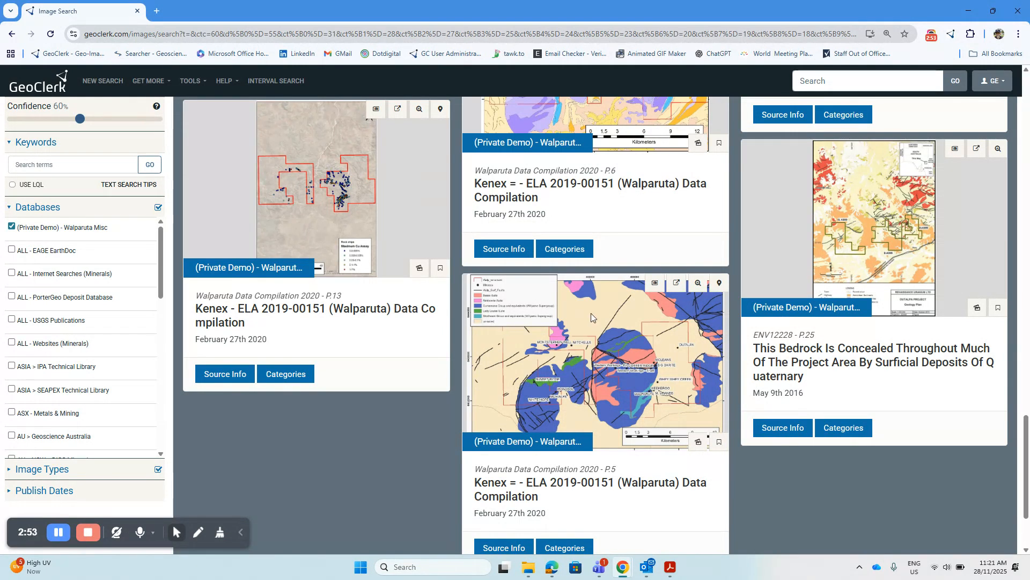
Step: Show the source information of the page 5 geology map and search for all images in its document
{"action": "scroll", "coordinate": [591, 318], "scroll_direction": "down", "scroll_amount": 1}
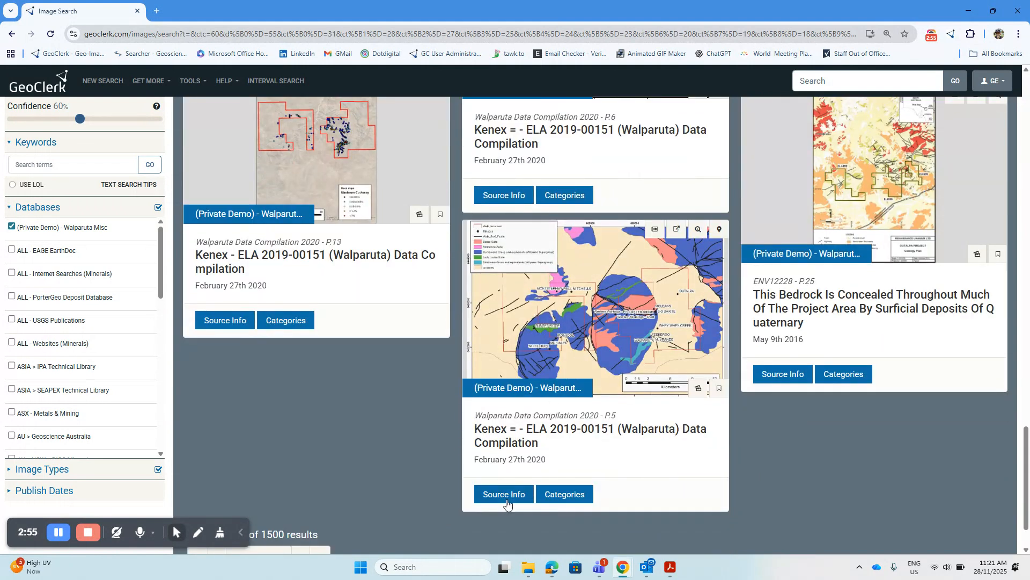
{"action": "left_click", "coordinate": [507, 501]}
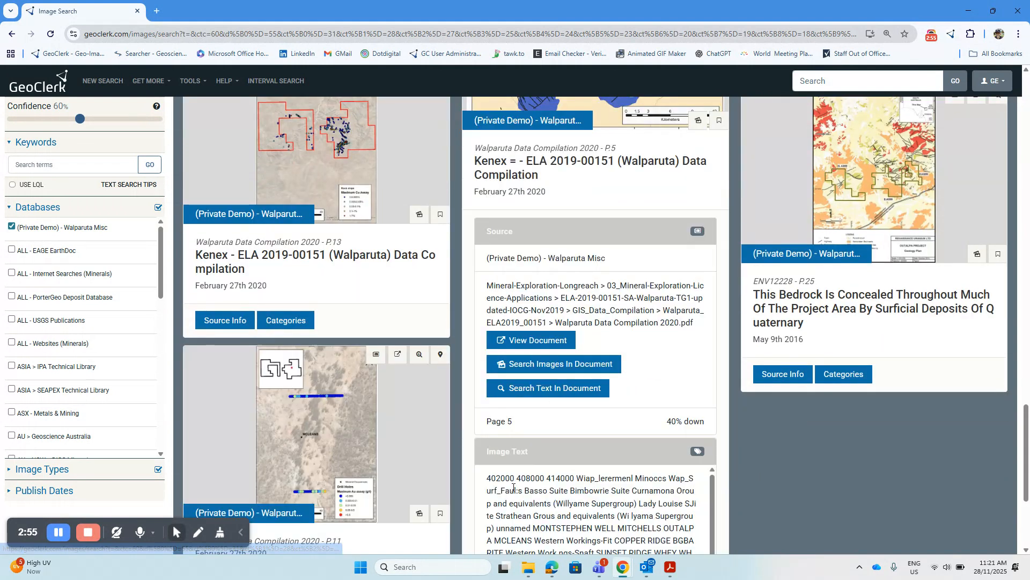
{"action": "left_click", "coordinate": [540, 368]}
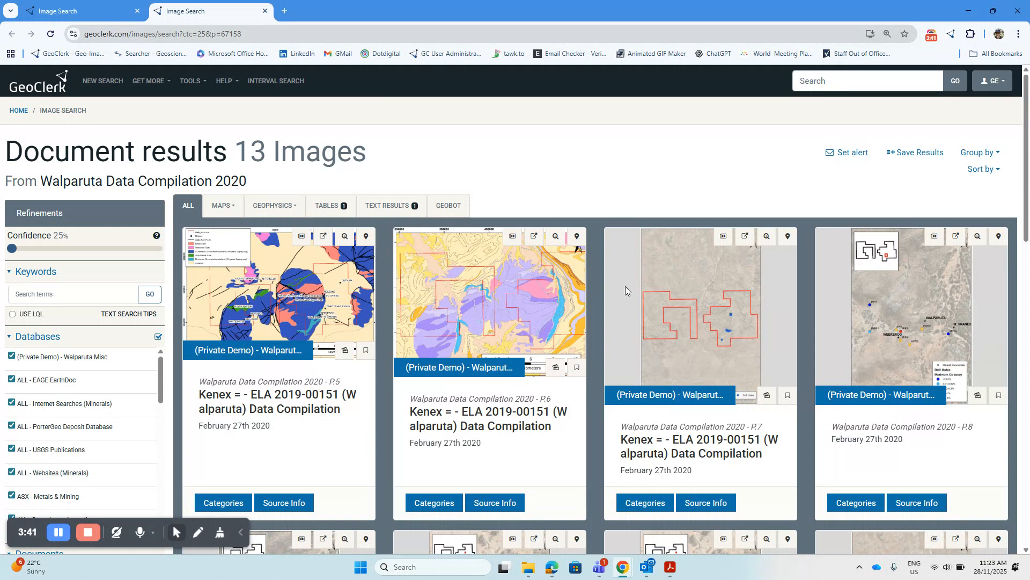
Step: View the page 7 map's document location in the spatial viewer, then close the viewer
{"action": "left_click", "coordinate": [789, 237]}
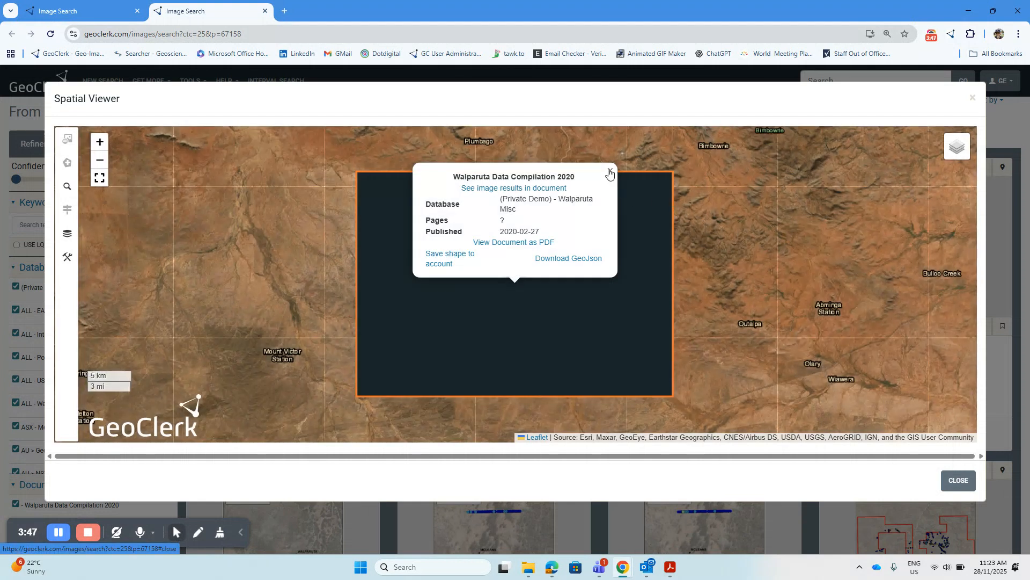
{"action": "left_click", "coordinate": [610, 171]}
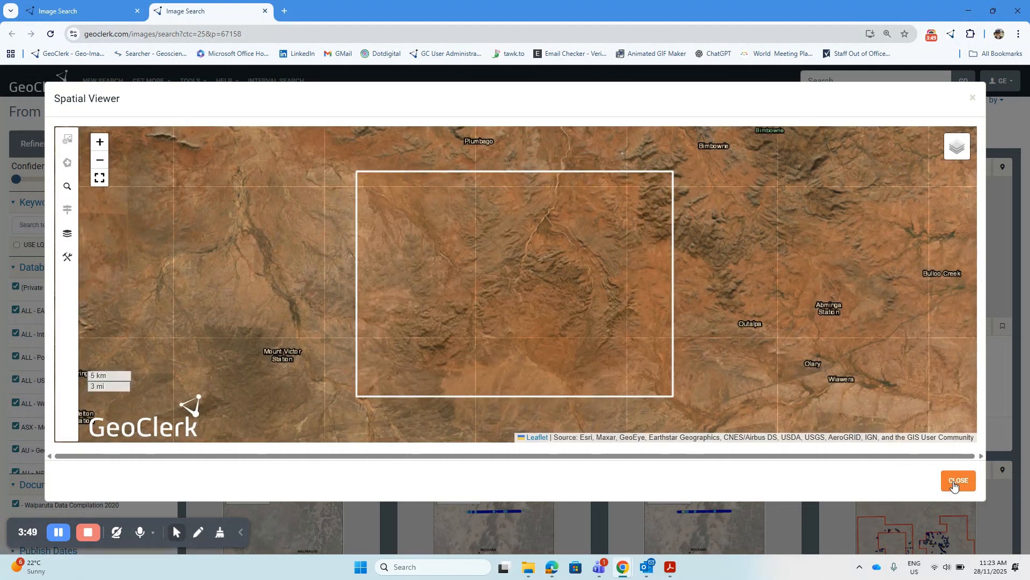
{"action": "left_click", "coordinate": [953, 481]}
Step: Open the page 7 map for georeferencing in the spatial viewer and bring up its layer management settings
{"action": "left_click", "coordinate": [768, 326]}
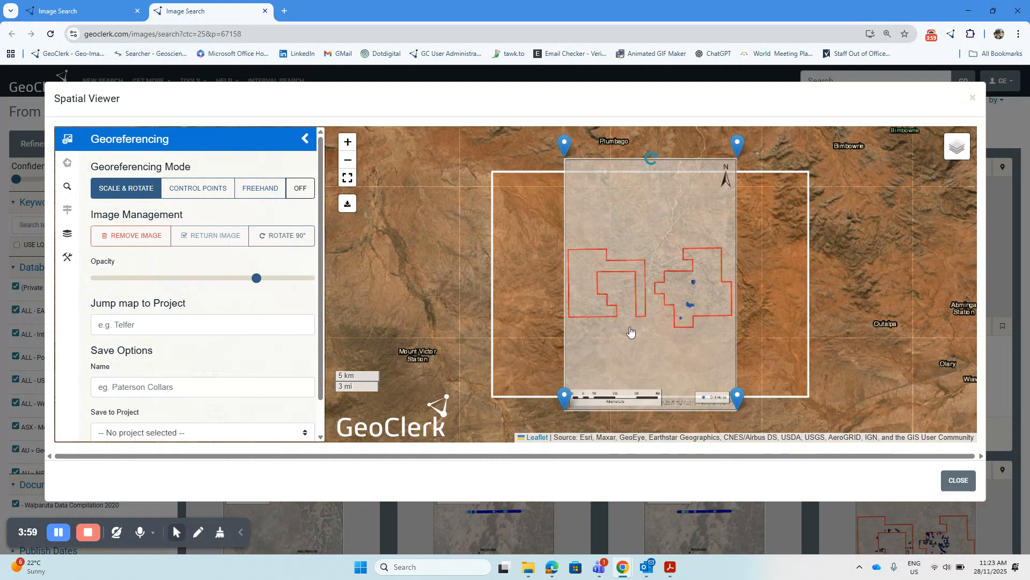
{"action": "left_click", "coordinate": [67, 235]}
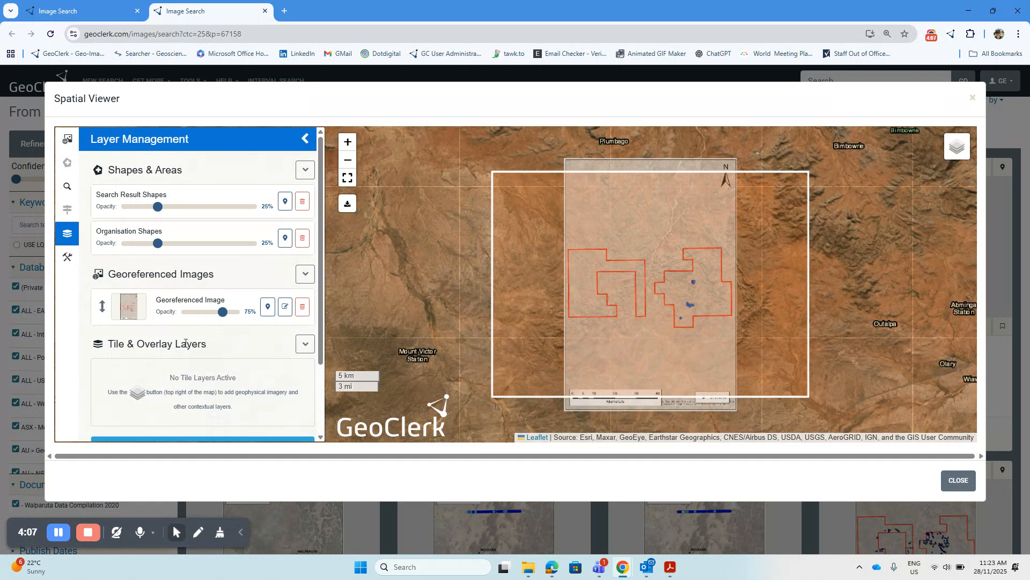
{"action": "scroll", "coordinate": [185, 343], "scroll_direction": "down", "scroll_amount": 1}
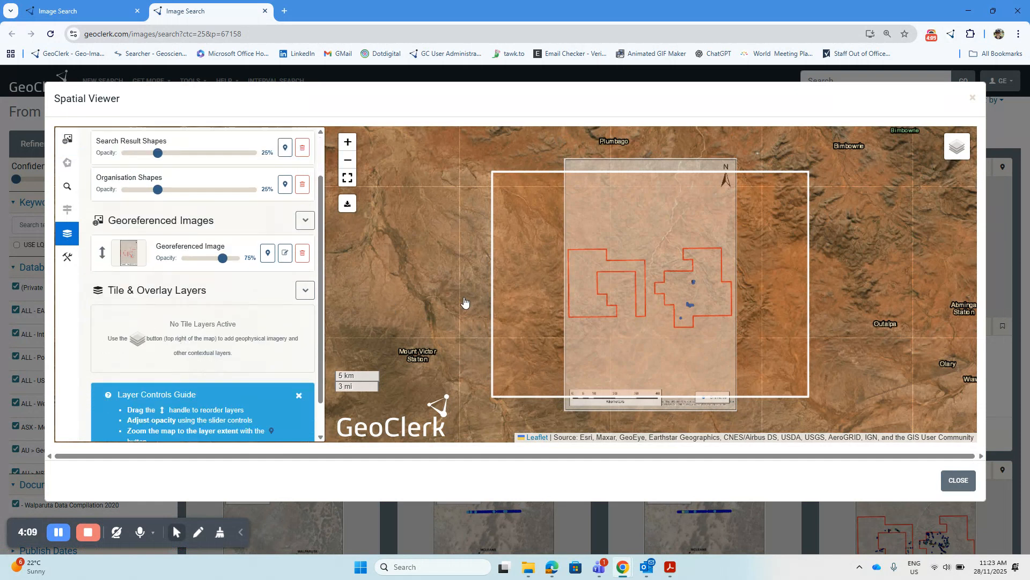
Step: Load the georeferenced Walparuta Geology image beneath the page 7 map and show the spatial viewer in full screen for georeferencing
{"action": "scroll", "coordinate": [465, 303], "scroll_direction": "down", "scroll_amount": 1}
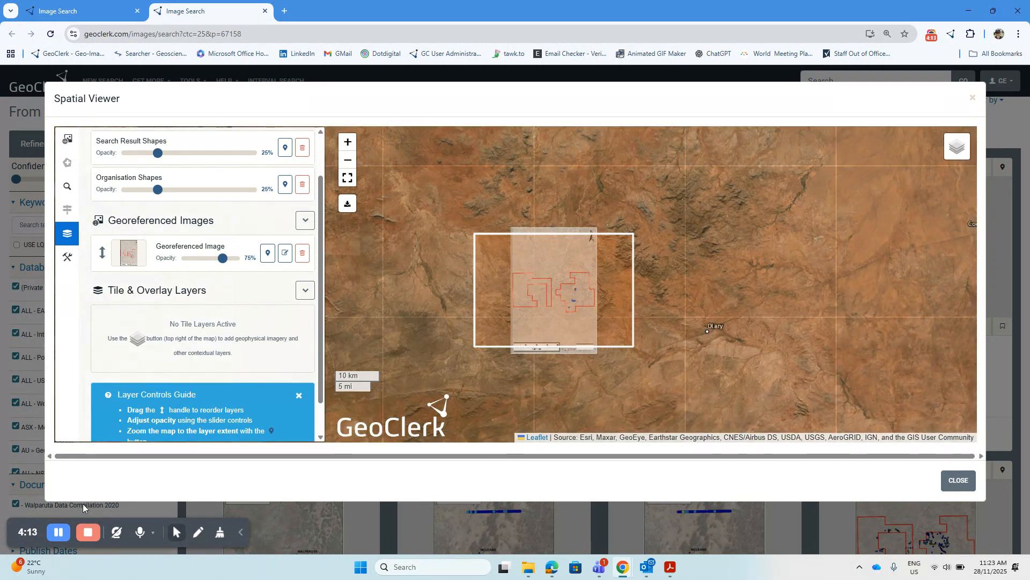
{"action": "left_click", "coordinate": [72, 191]}
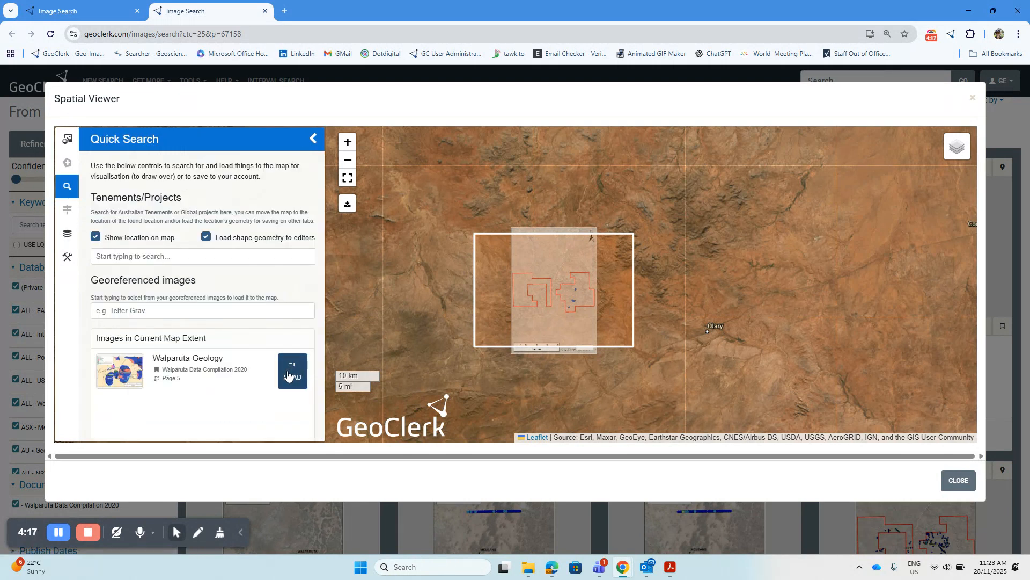
{"action": "left_click", "coordinate": [288, 374]}
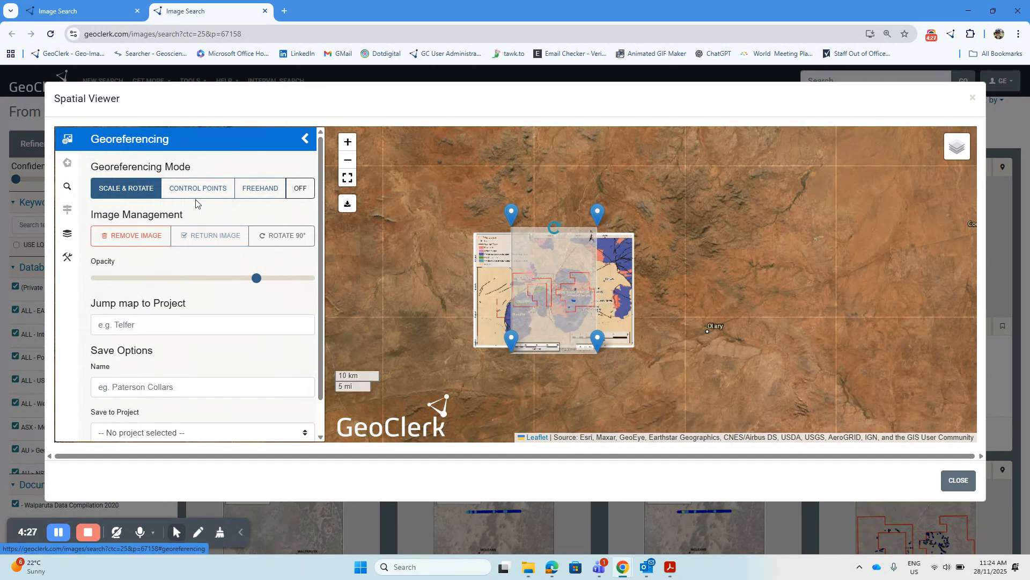
{"action": "left_click", "coordinate": [346, 180]}
{"action": "scroll", "coordinate": [464, 318], "scroll_direction": "up", "scroll_amount": 1}
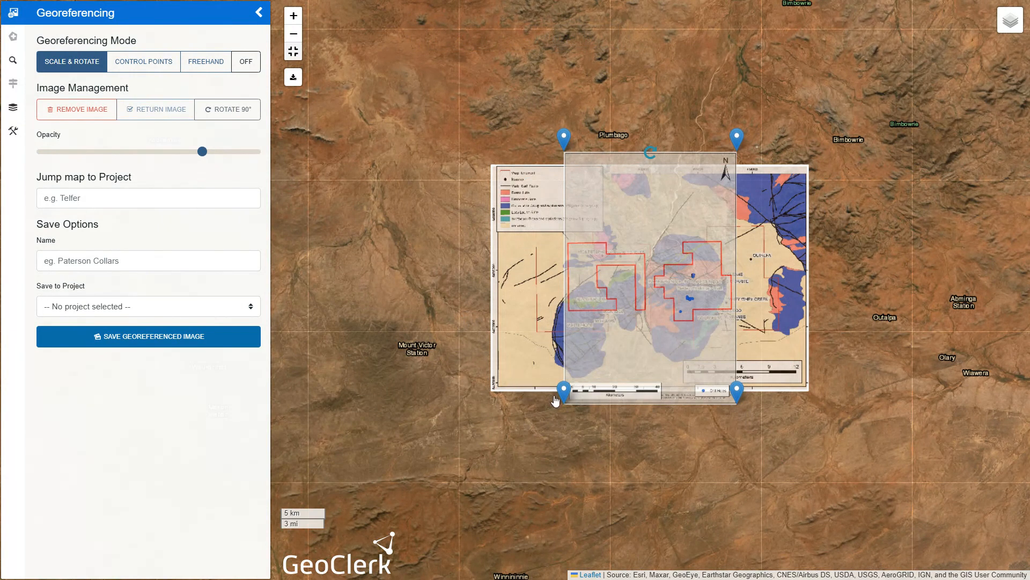
Step: Enlarge the page 7 map image and reposition it so its red tenement outlines line up with those on the geology map
{"action": "left_click_drag", "start_coordinate": [564, 396], "coordinate": [508, 420]}
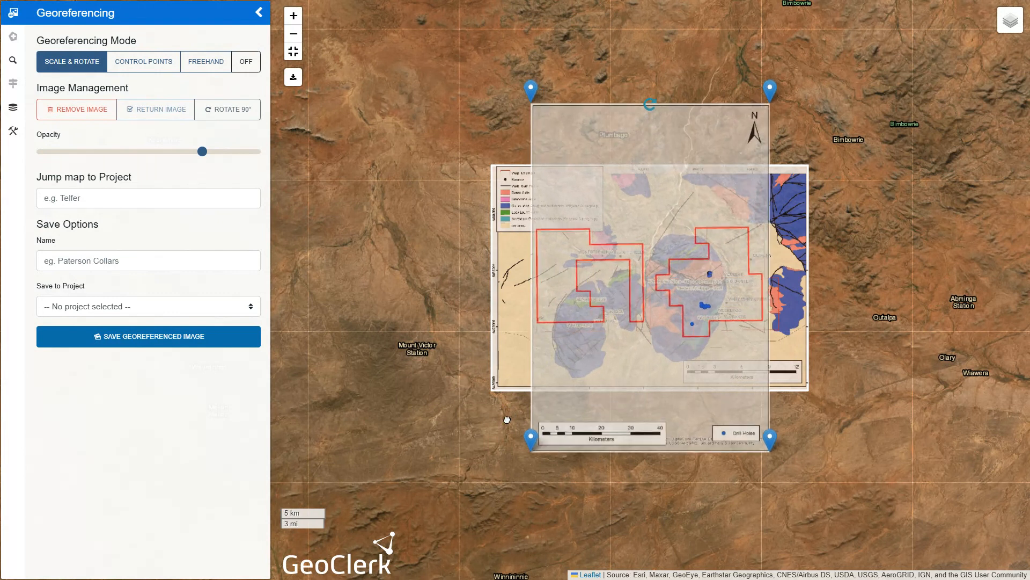
{"action": "left_click_drag", "start_coordinate": [617, 376], "coordinate": [618, 383]}
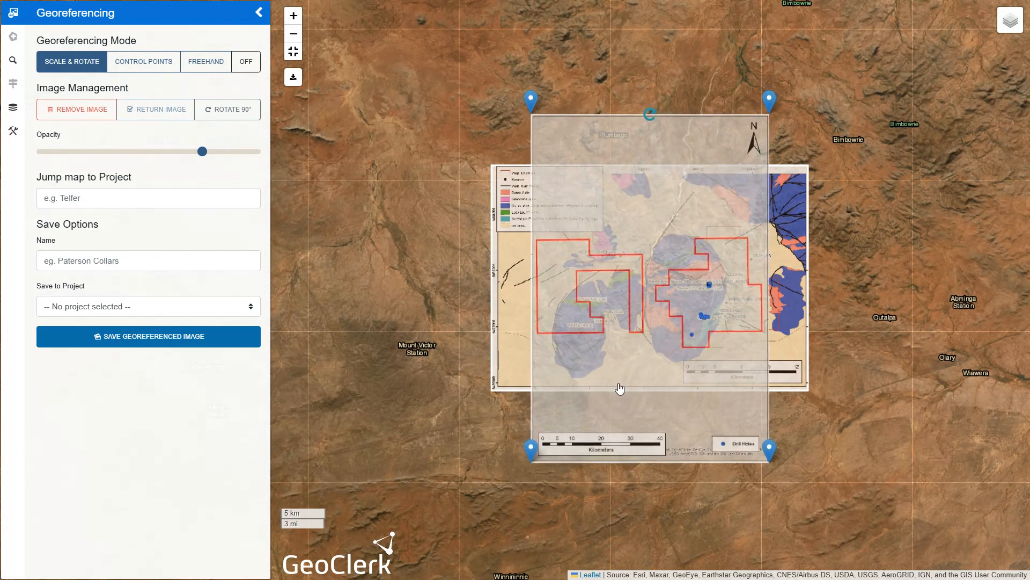
{"action": "left_click_drag", "start_coordinate": [767, 446], "coordinate": [789, 451]}
{"action": "left_click_drag", "start_coordinate": [733, 413], "coordinate": [736, 409]}
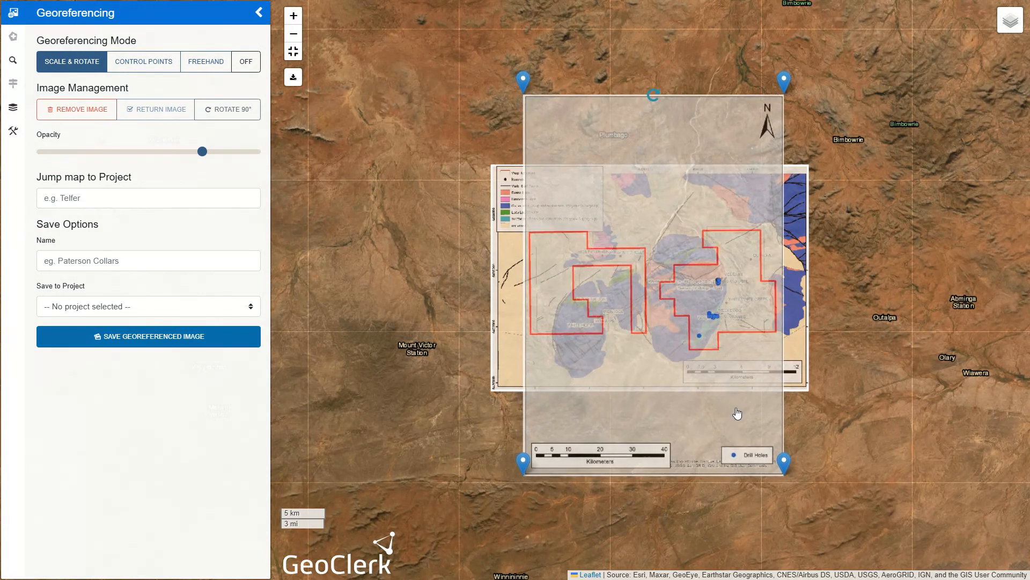
Step: Set the page 7 map's layer opacity to 100% and shift the image slightly east over the geology map in georeferencing mode
{"action": "left_click", "coordinate": [13, 107]}
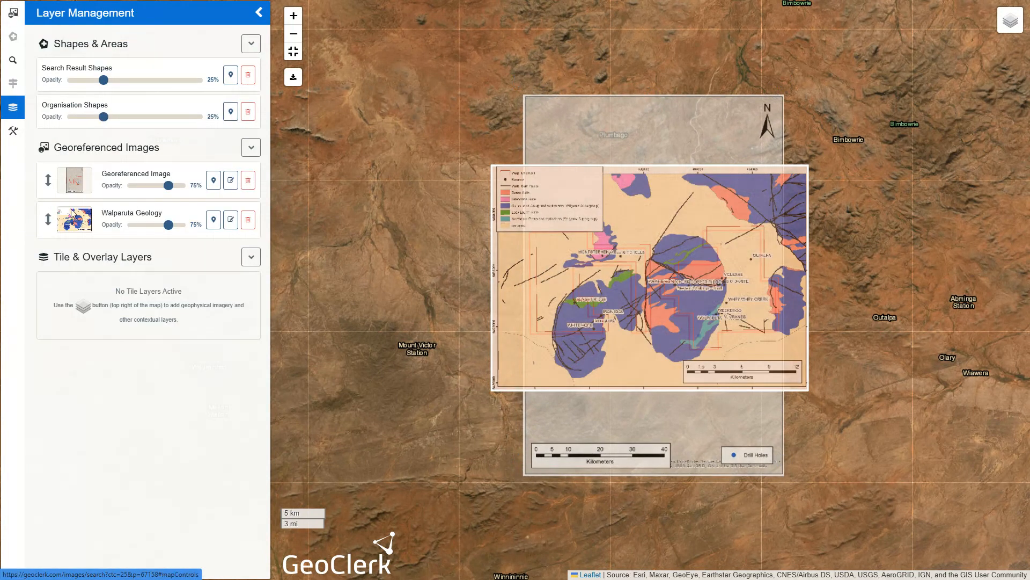
{"action": "mouse_move", "coordinate": [169, 188]}
{"action": "left_mouse_down"}
{"action": "mouse_move", "coordinate": [119, 188]}
{"action": "mouse_move", "coordinate": [178, 187]}
{"action": "left_mouse_up"}
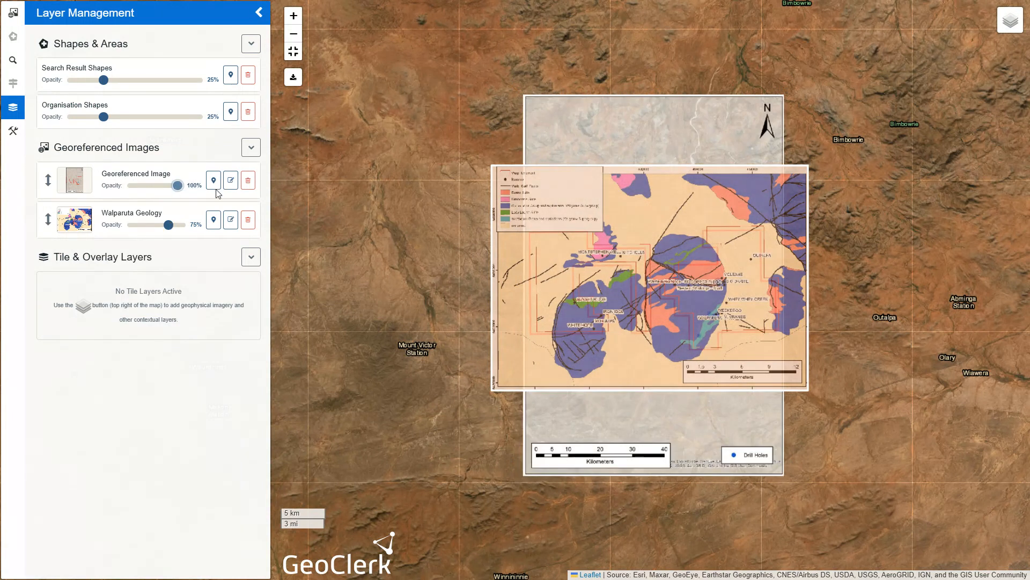
{"action": "left_click_drag", "start_coordinate": [548, 300], "coordinate": [544, 306]}
{"action": "left_click_drag", "start_coordinate": [521, 427], "coordinate": [546, 440]}
{"action": "left_click", "coordinate": [14, 13]}
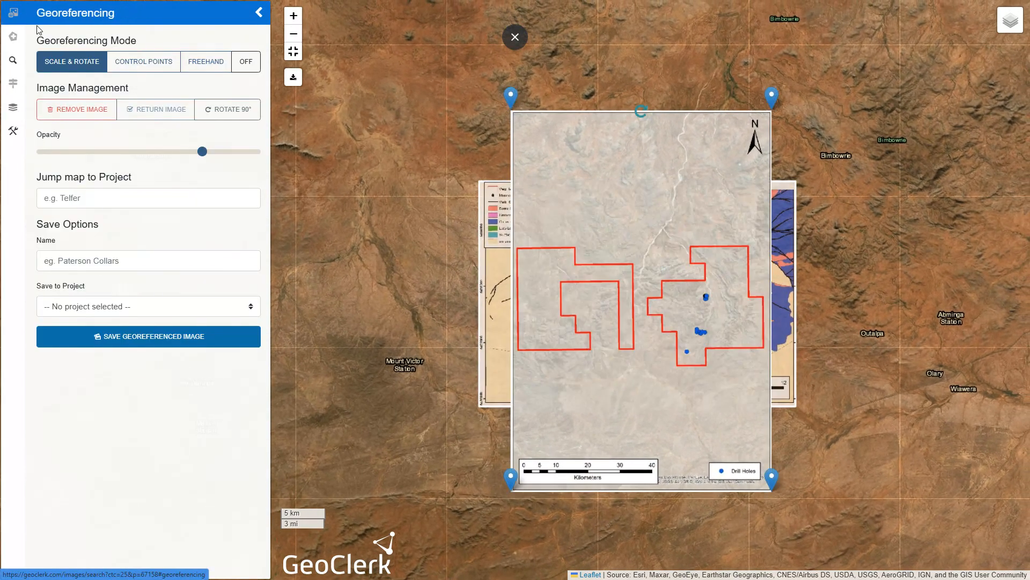
{"action": "left_click_drag", "start_coordinate": [550, 430], "coordinate": [558, 433]}
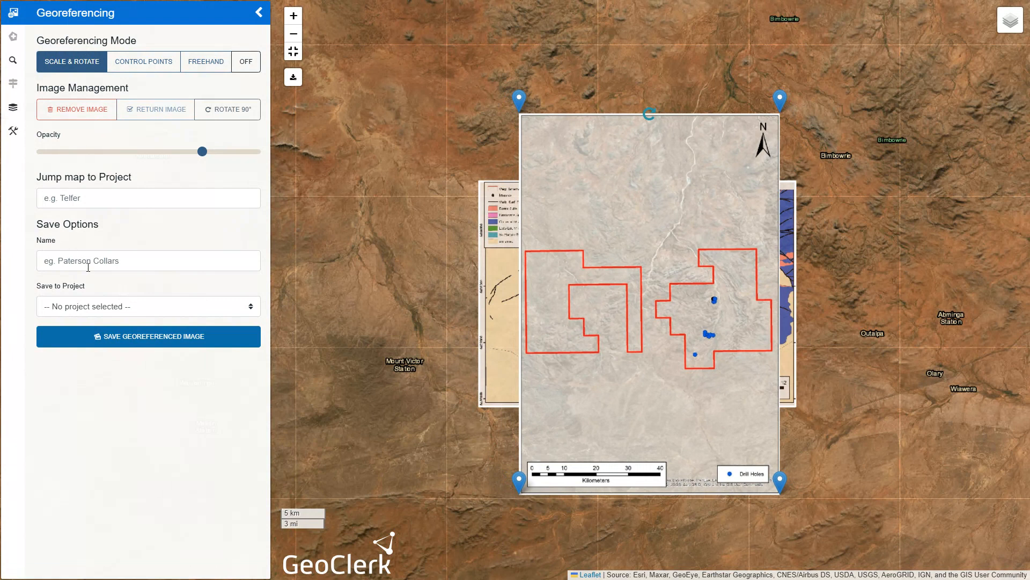
Step: Save the georeferenced image as "Walparuta Drillholes" to the Walparuta project and close the spatial viewer
{"action": "left_click", "coordinate": [88, 267]}
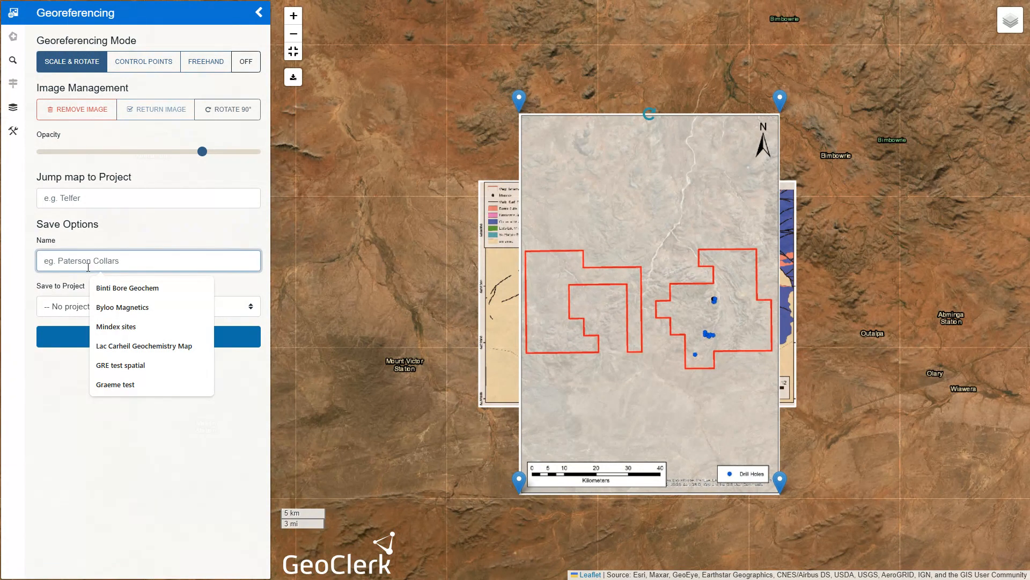
{"action": "type", "text": "Walparuta Drillholes"}
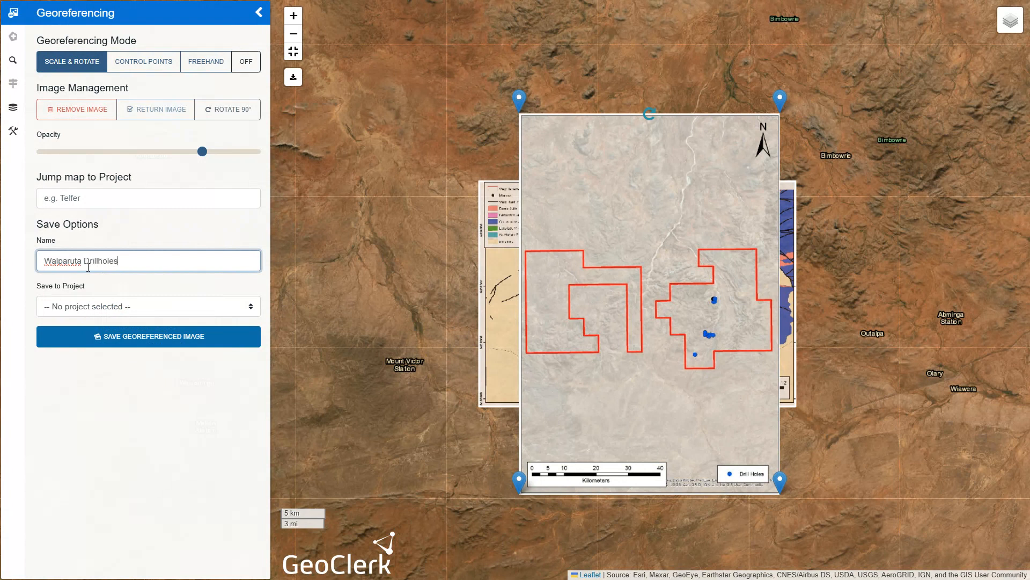
{"action": "left_click", "coordinate": [89, 305]}
{"action": "scroll", "coordinate": [102, 236], "scroll_direction": "down", "scroll_amount": 4}
{"action": "left_click", "coordinate": [102, 248]}
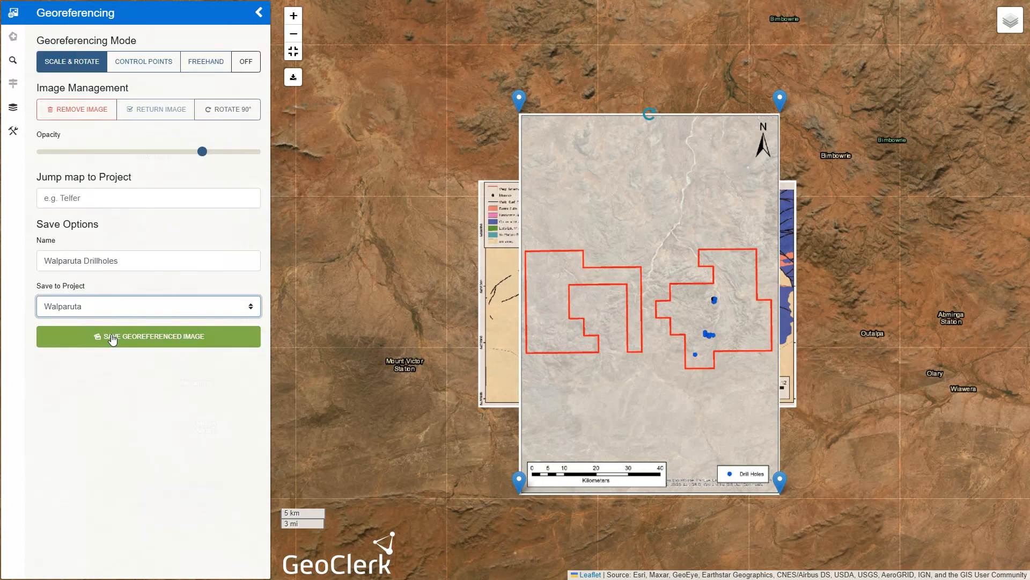
{"action": "left_click", "coordinate": [113, 338]}
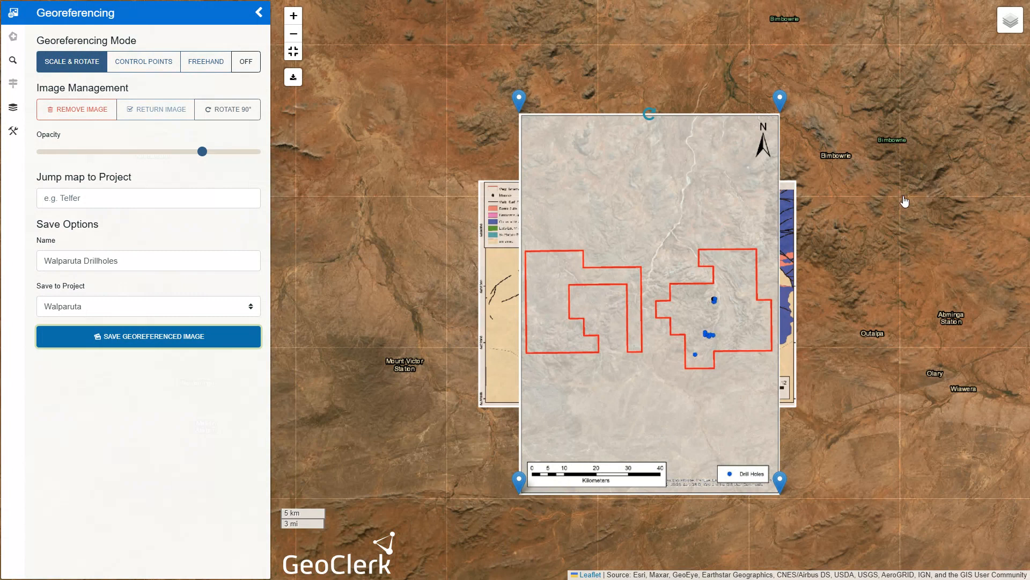
{"action": "key", "text": "Escape"}
{"action": "left_click", "coordinate": [959, 480]}
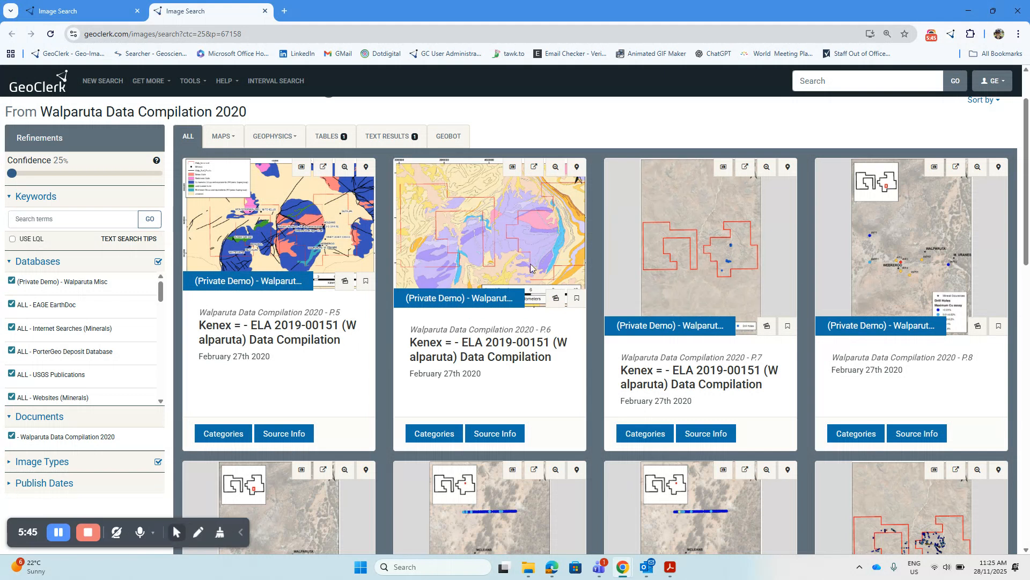
Step: View the page 5 geology map's document location without its information popup in the spatial viewer, then close the viewer
{"action": "left_click", "coordinate": [366, 167]}
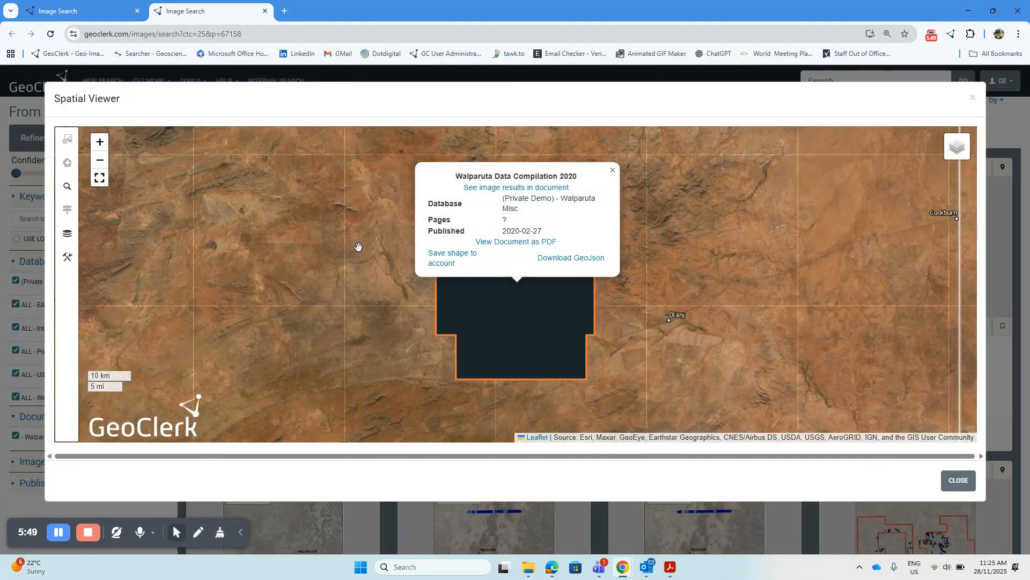
{"action": "left_click", "coordinate": [613, 171]}
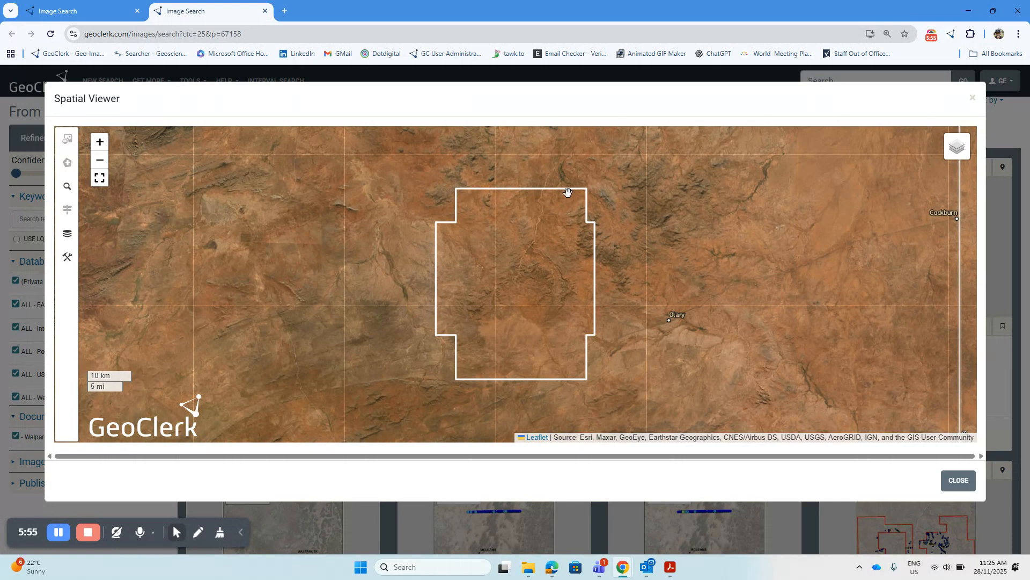
{"action": "left_click", "coordinate": [958, 480]}
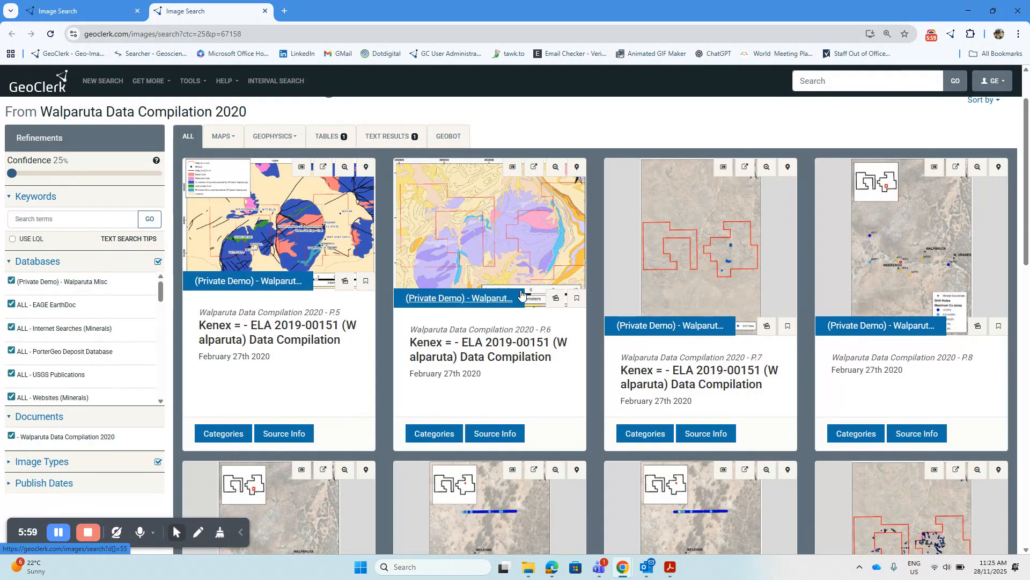